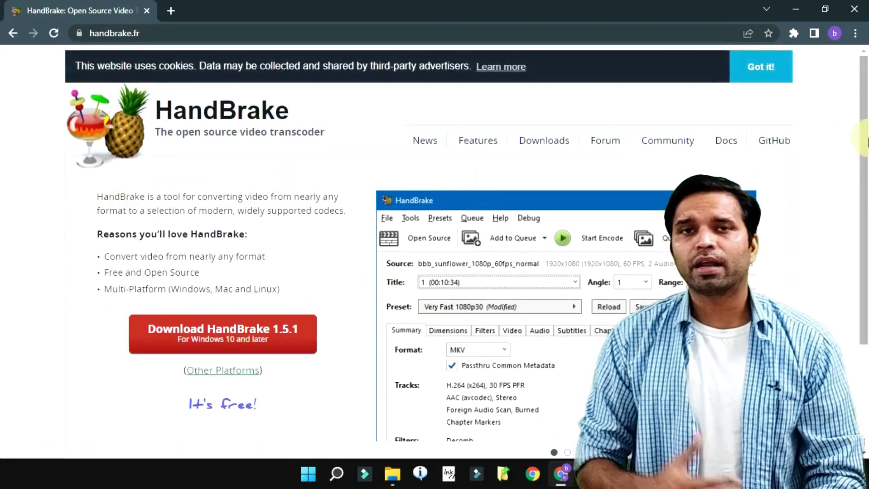
Download the HandBrake 1.5.1 installer for Windows and launch the downloaded file
left_click(217, 349)
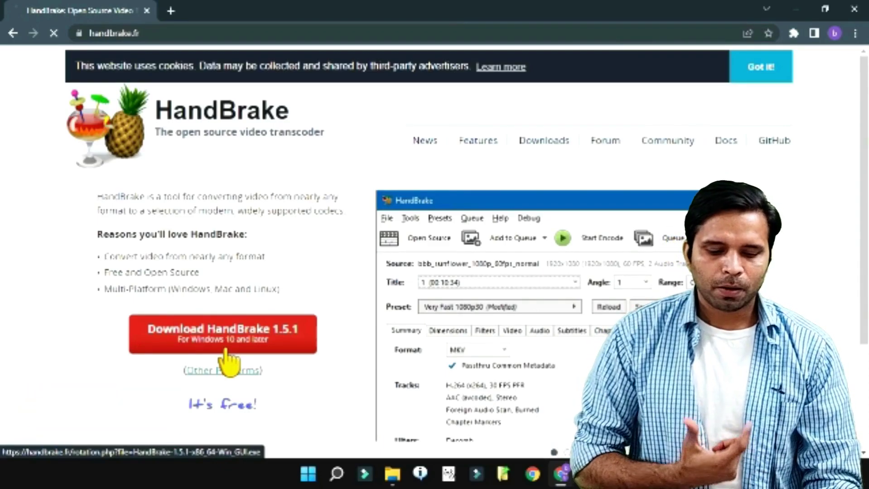
left_click(225, 352)
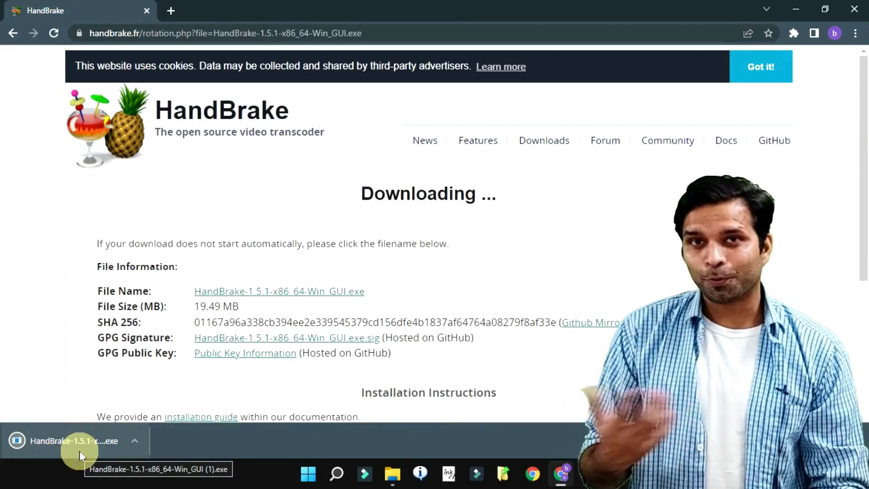
left_click(79, 452)
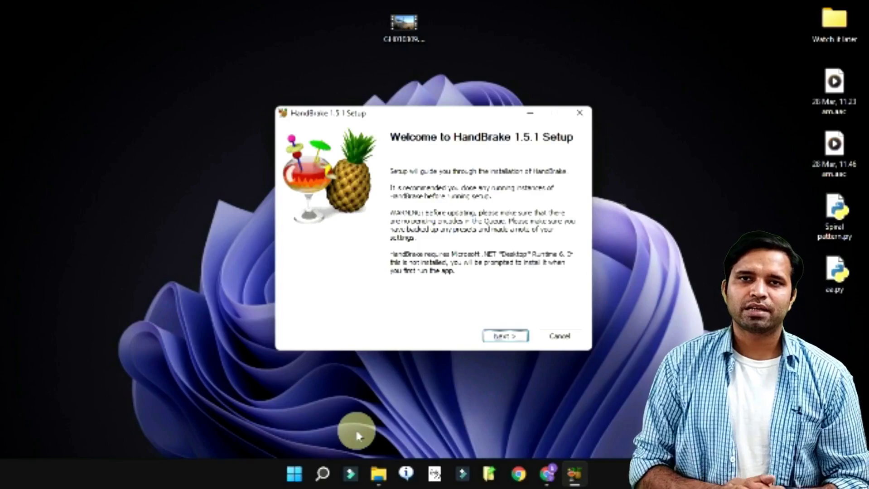
Install HandBrake 1.5.1 in the default folder C:\Program Files\HandBrake and finish the setup
left_click(514, 337)
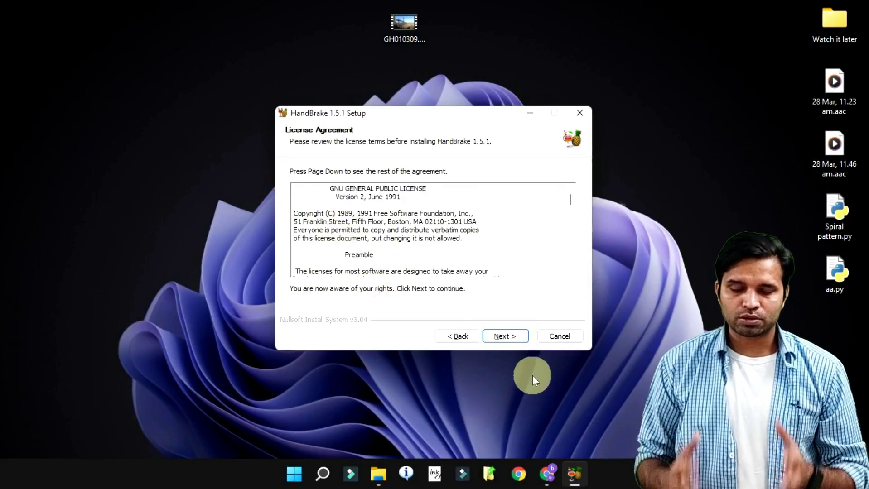
left_click(517, 343)
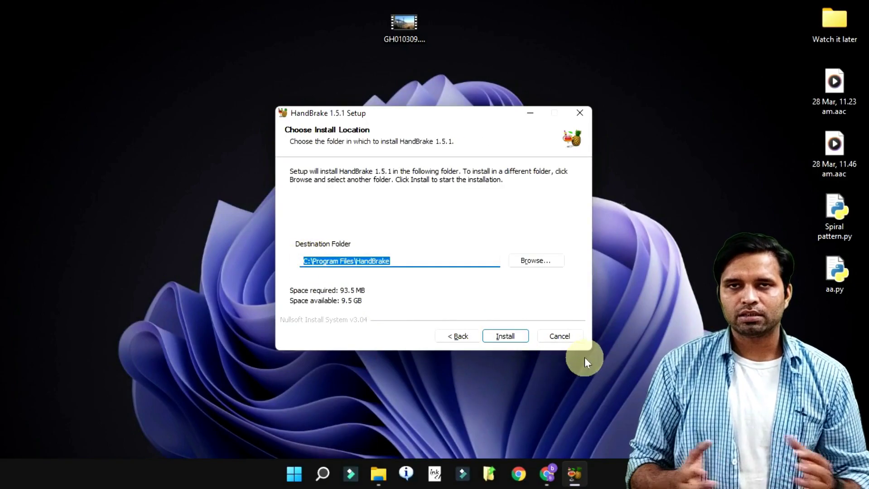
left_click(523, 345)
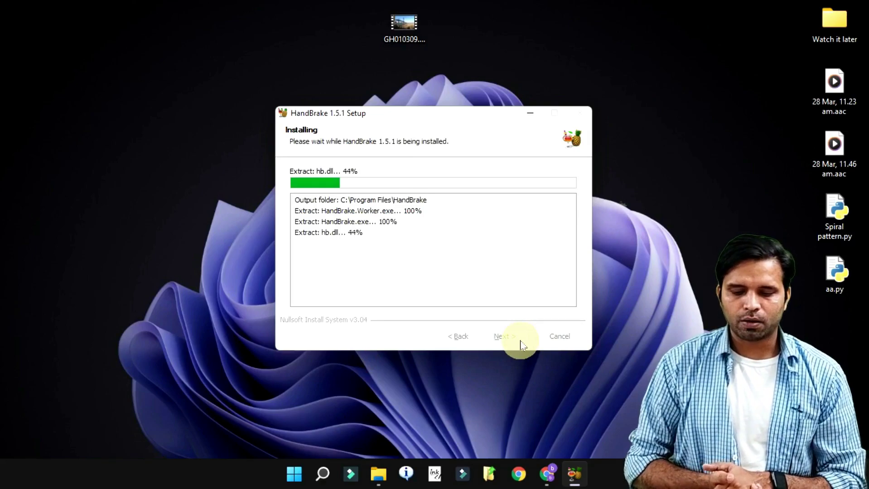
left_click(393, 218)
left_click(512, 338)
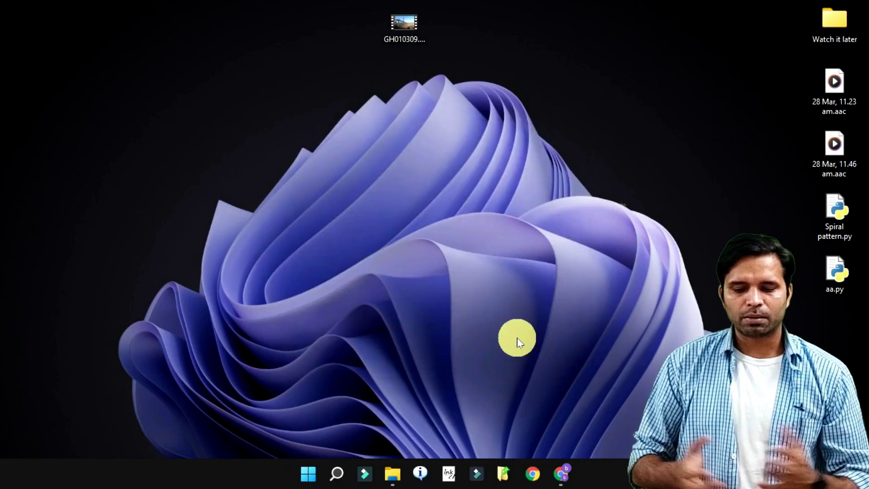
Launch HandBrake from the desktop and accept the offer to download the required newer .NET Core version
left_click_drag(83, 122, 55, 56)
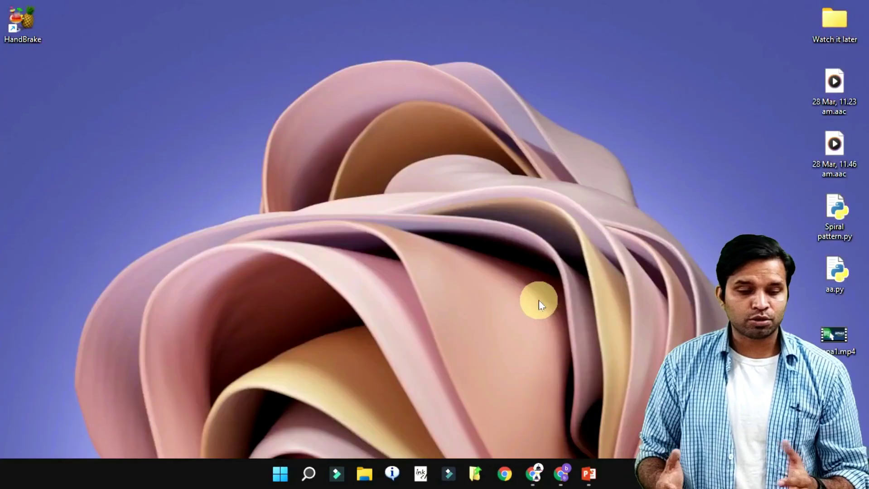
double_click(22, 23)
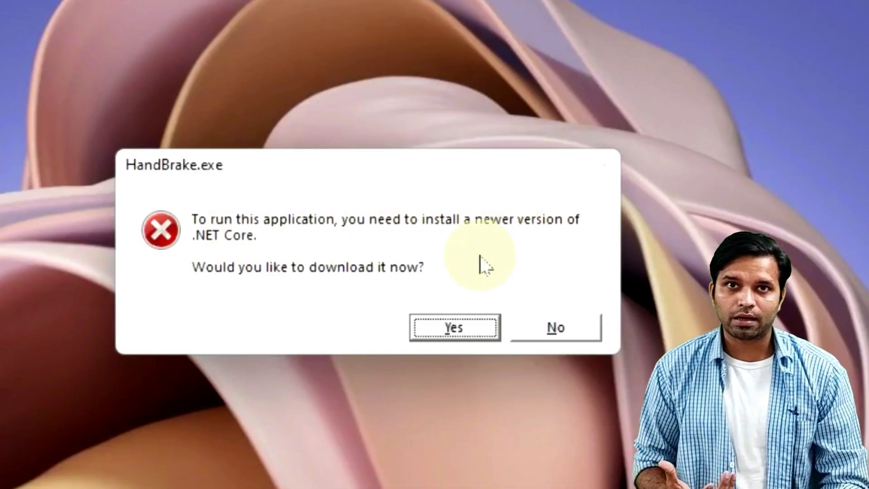
left_click(444, 333)
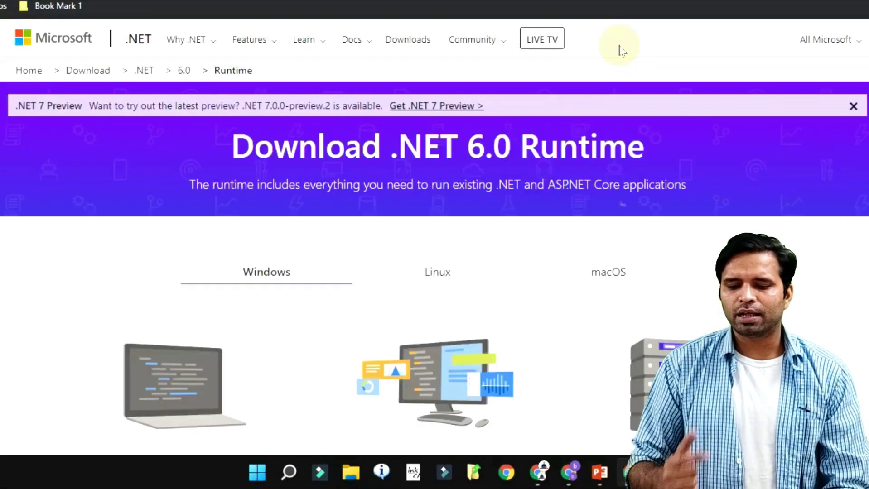
Download the x64 version of the .NET 6.0 Runtime for running desktop apps on Windows
scroll(303, 256, "down", 2)
scroll(304, 256, "down", 4)
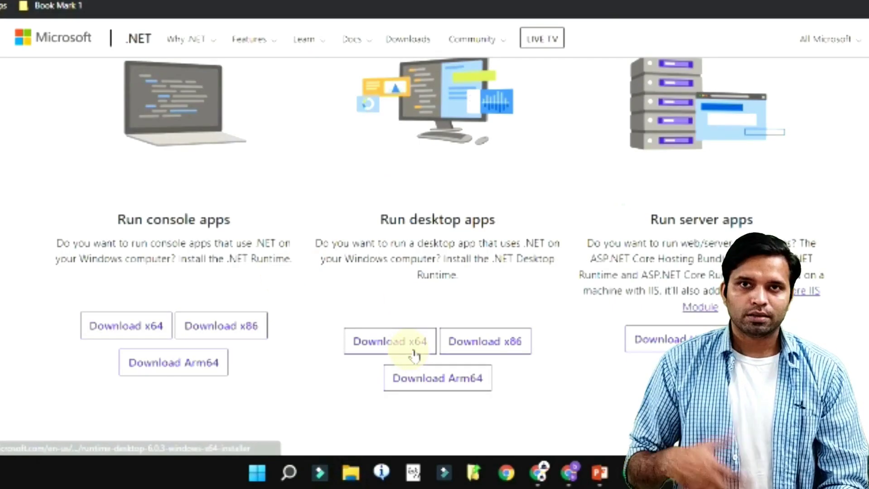
left_click(412, 349)
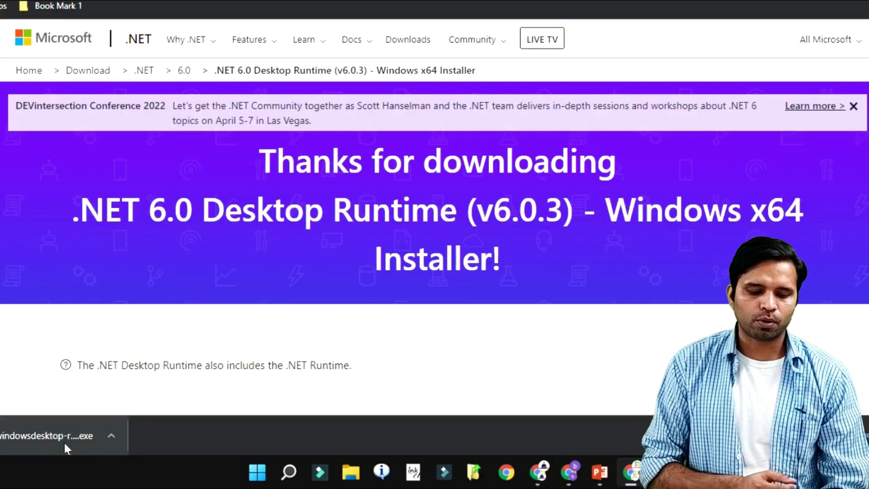
Run the downloaded installer, install Microsoft Windows Desktop Runtime 6.0.3 (x64) and close the setup
left_click(65, 443)
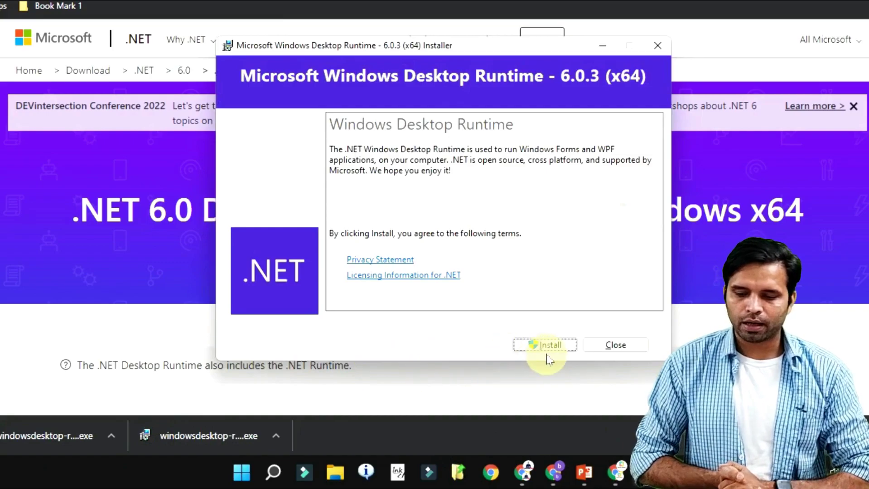
left_click(550, 345)
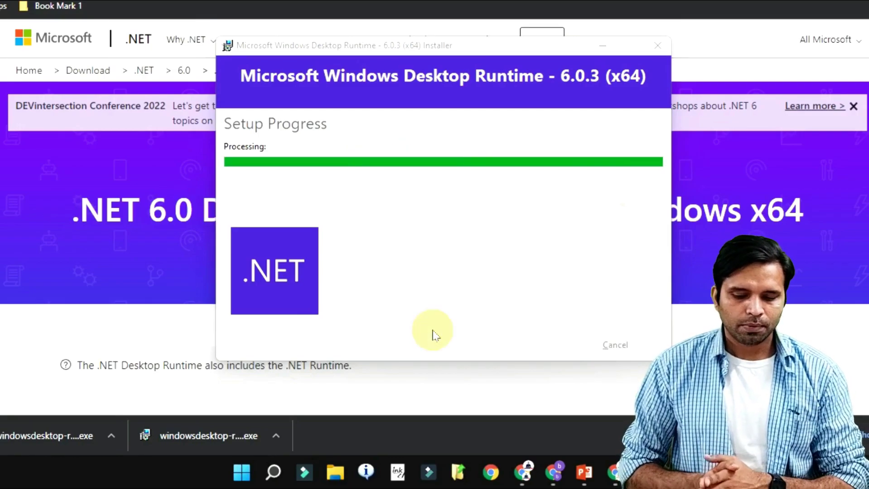
left_click(609, 346)
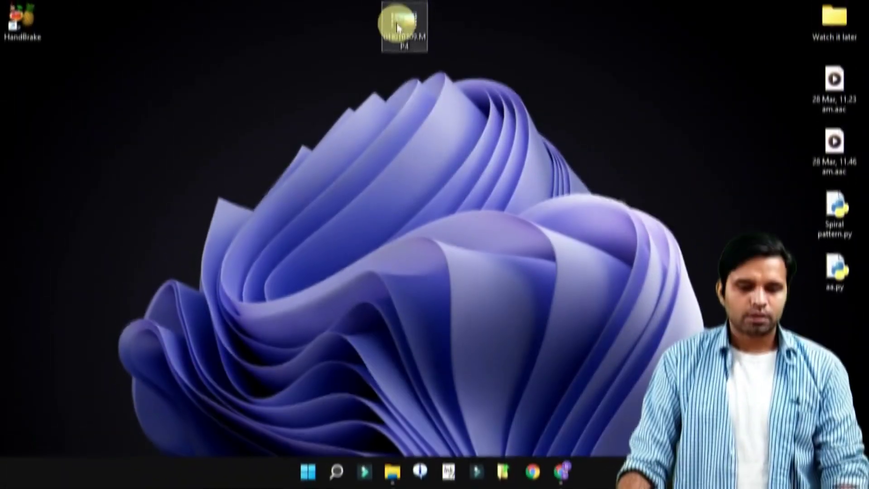
Place GH010309.MP4 below the HandBrake shortcut on the desktop and check its file size in the file properties
left_click_drag(397, 27, 41, 111)
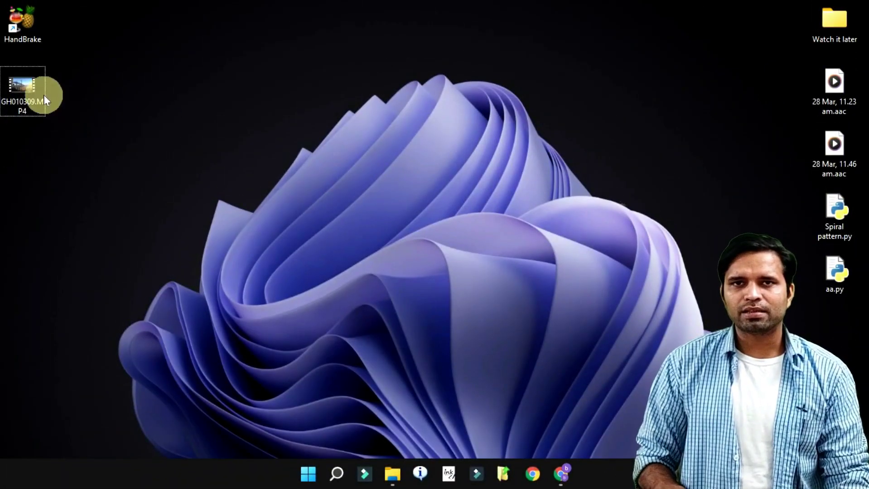
right_click(16, 88)
left_click(93, 209)
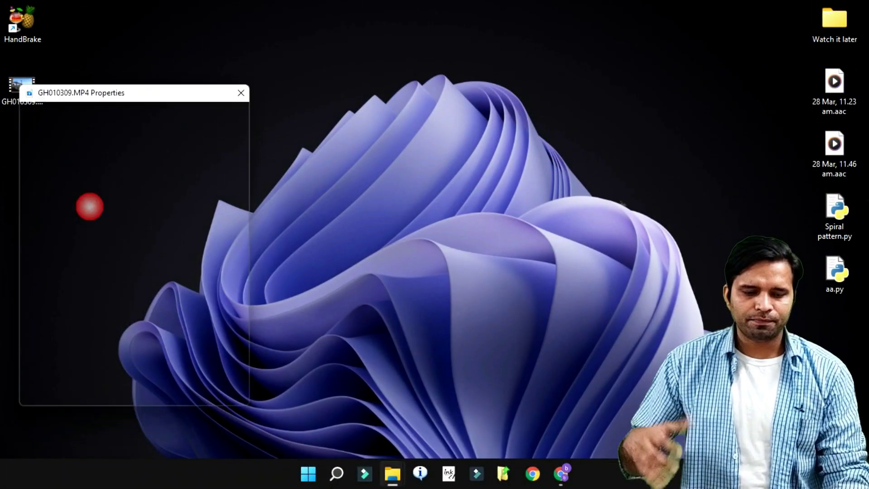
left_click(83, 224)
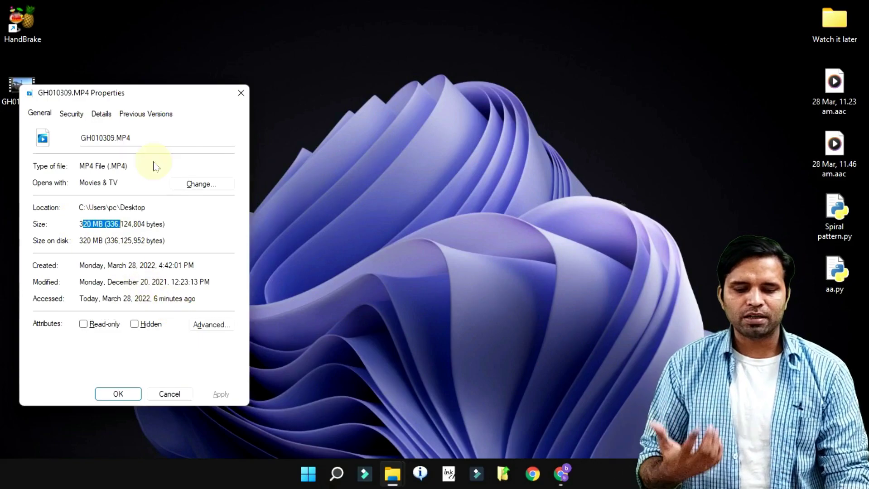
left_click(240, 93)
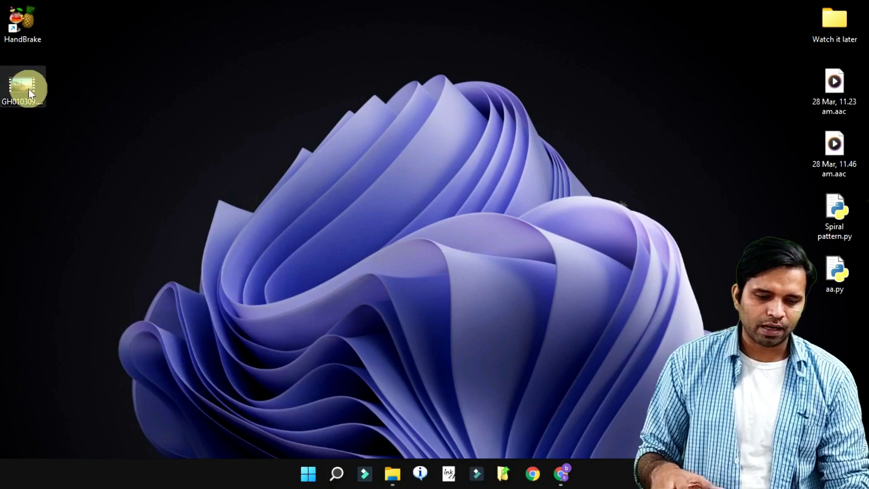
Play GH010309.MP4 full screen, skip through it to check the picture quality, and close the player
double_click(33, 94)
double_click(371, 251)
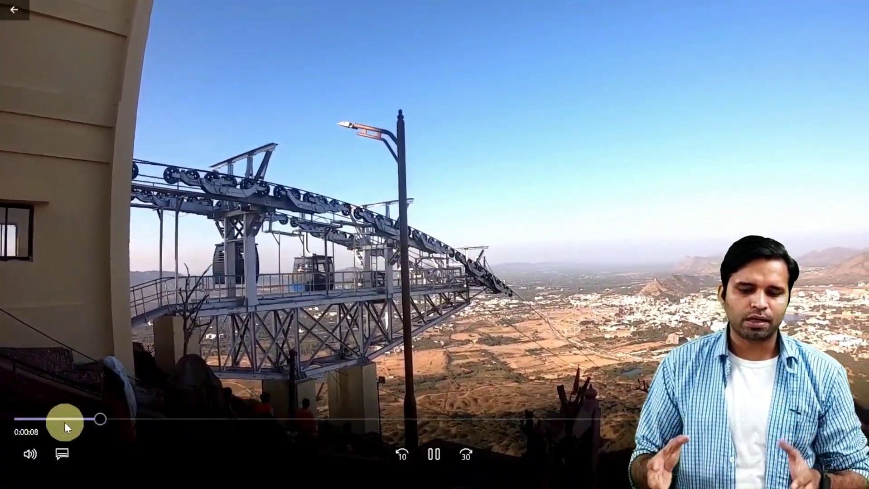
left_click_drag(64, 420, 189, 426)
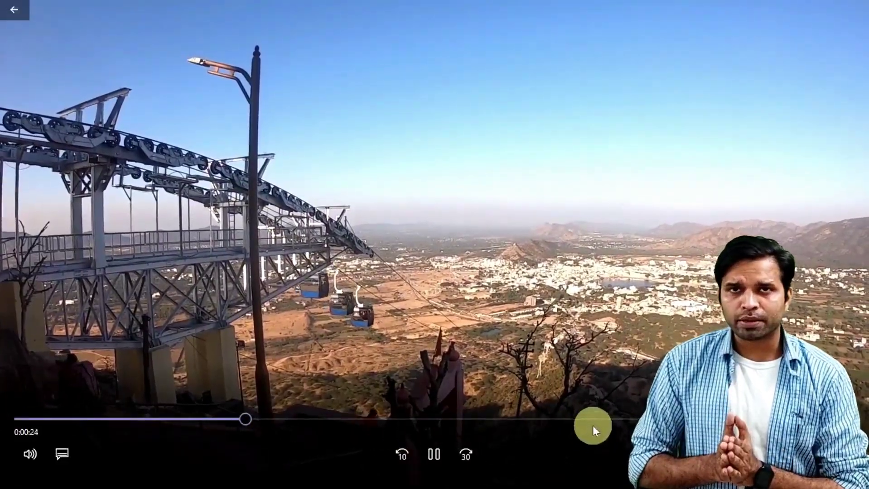
left_click(593, 425)
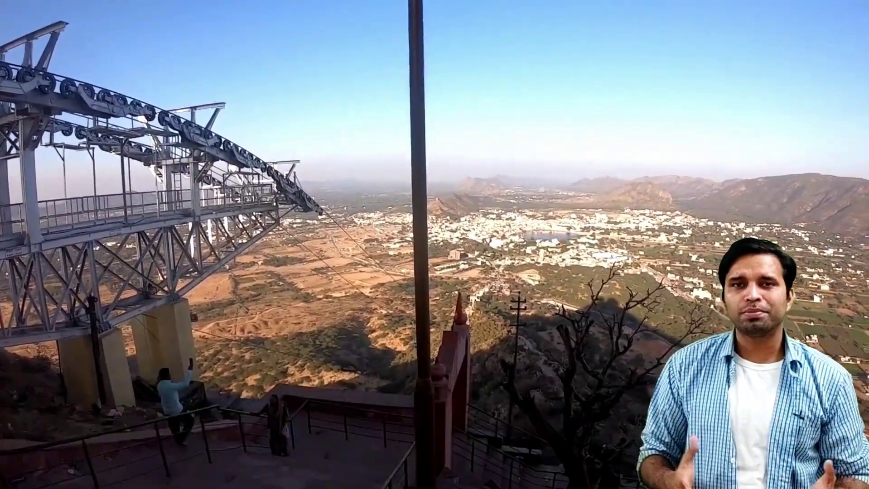
left_click(846, 20)
left_click(498, 59)
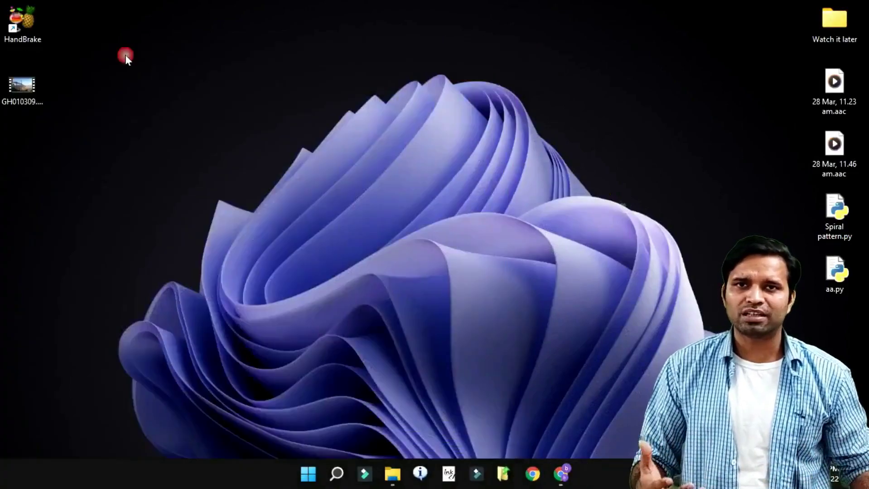
Launch HandBrake, load GH010309.MP4 from the desktop as the source video and select title 1
left_click(32, 23)
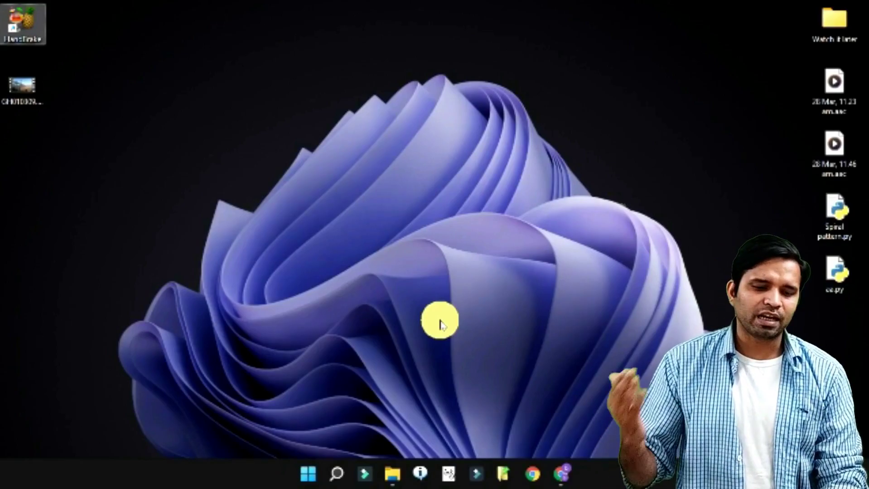
key("Return")
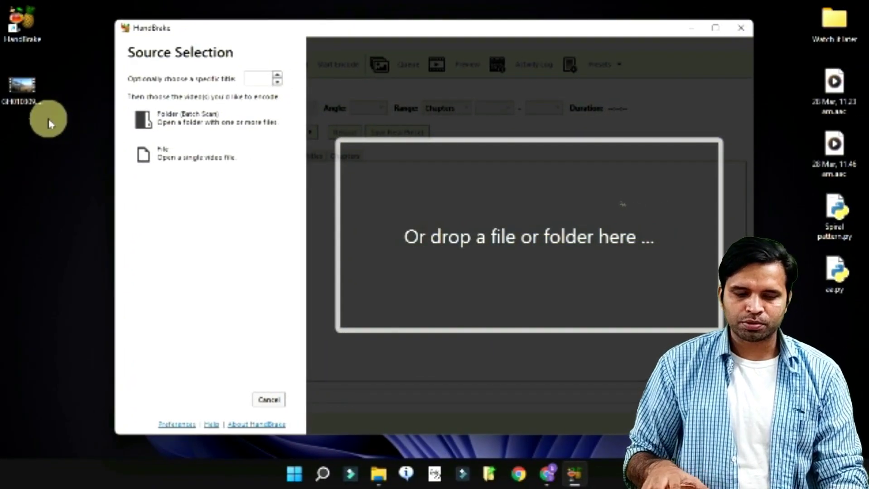
left_click_drag(28, 87, 589, 245)
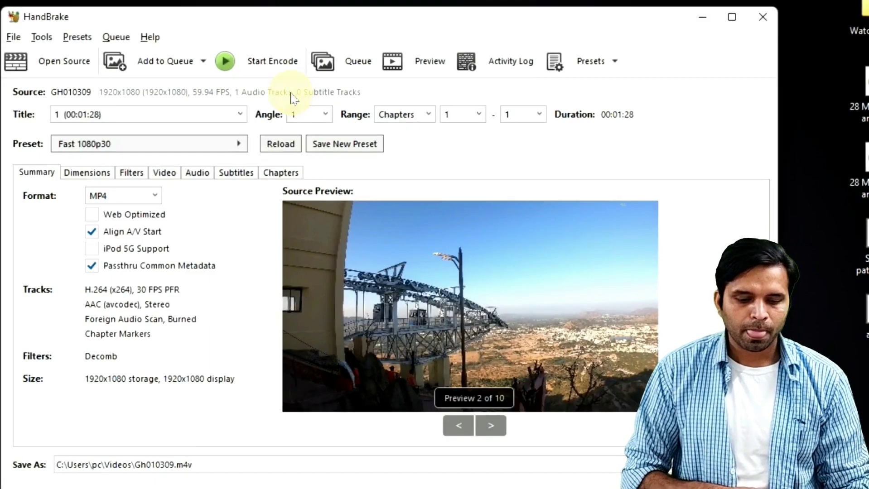
left_click(93, 117)
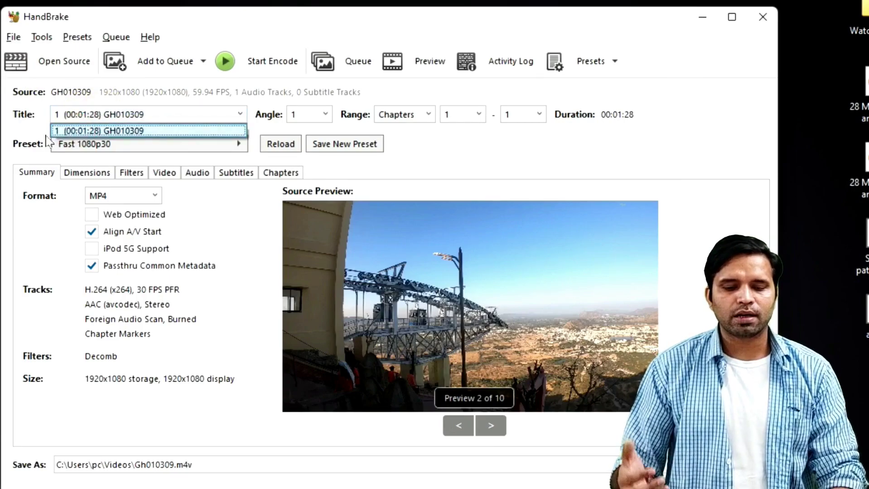
left_click(97, 127)
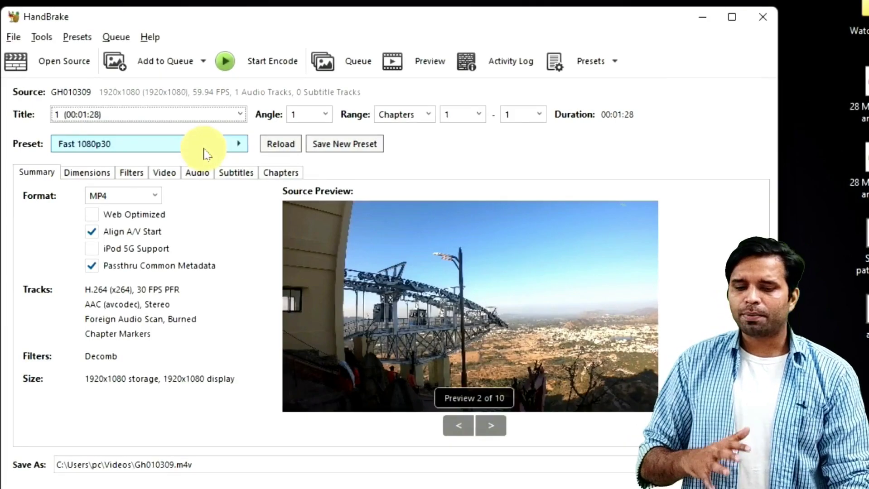
Look through the available encoding presets, from the General and Web groups to Devices, Matroska, Hardware and Production
left_click(191, 152)
left_click(191, 153)
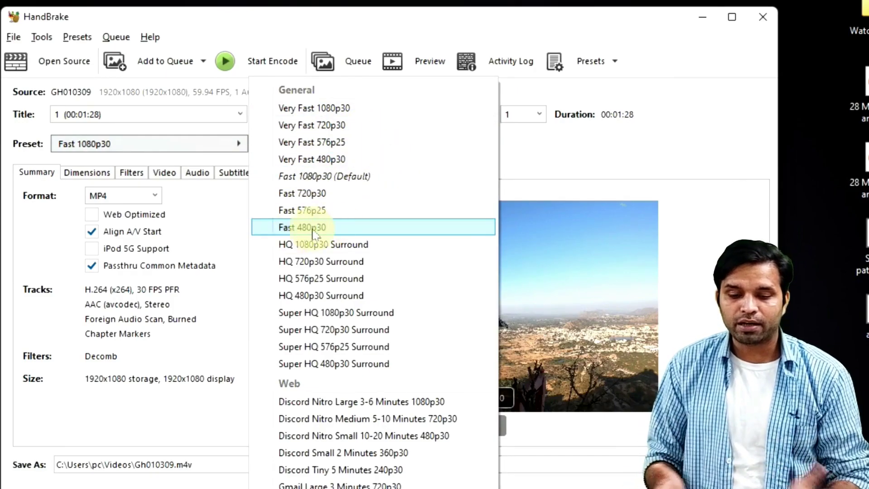
scroll(385, 287, "down", 1)
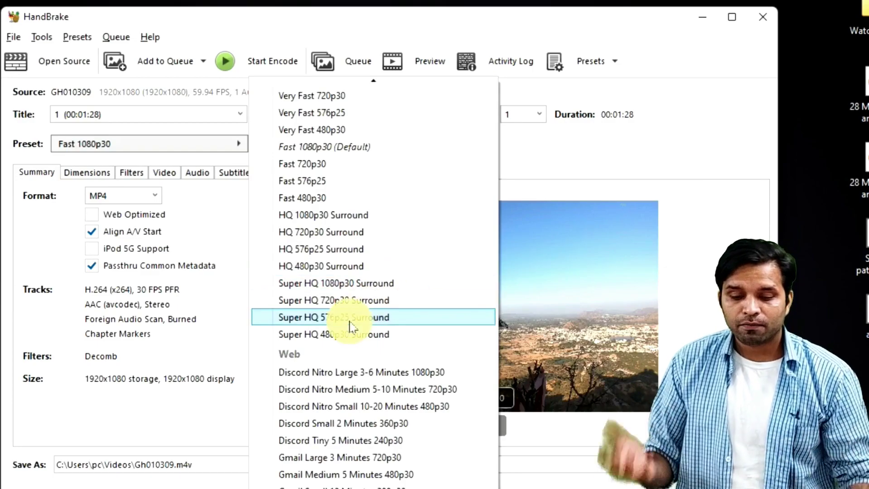
scroll(349, 324, "down", 2)
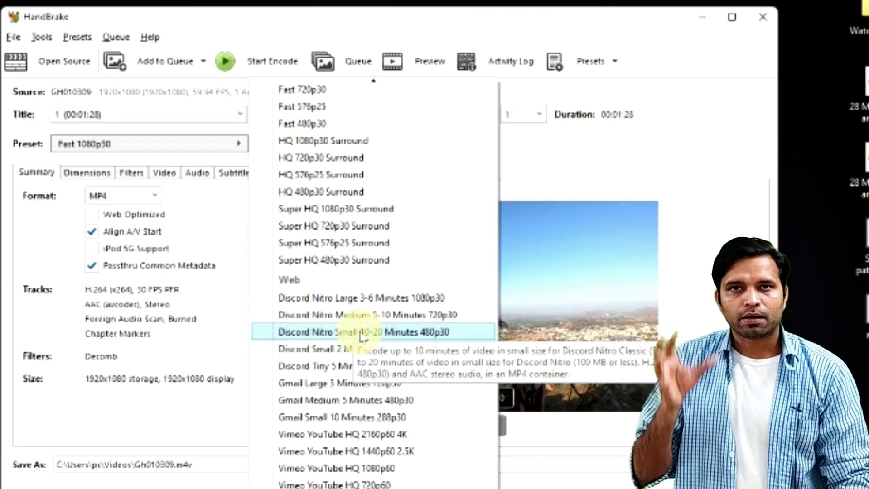
scroll(364, 335, "down", 1)
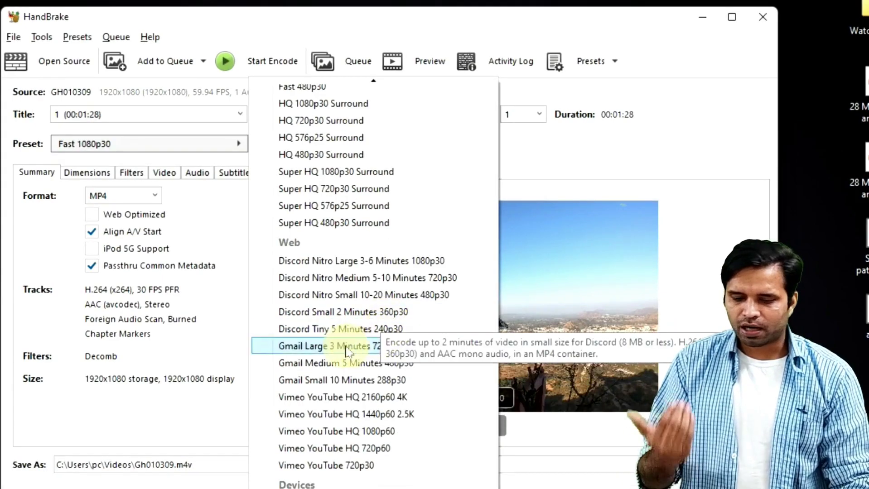
scroll(349, 349, "down", 1)
scroll(346, 360, "down", 14)
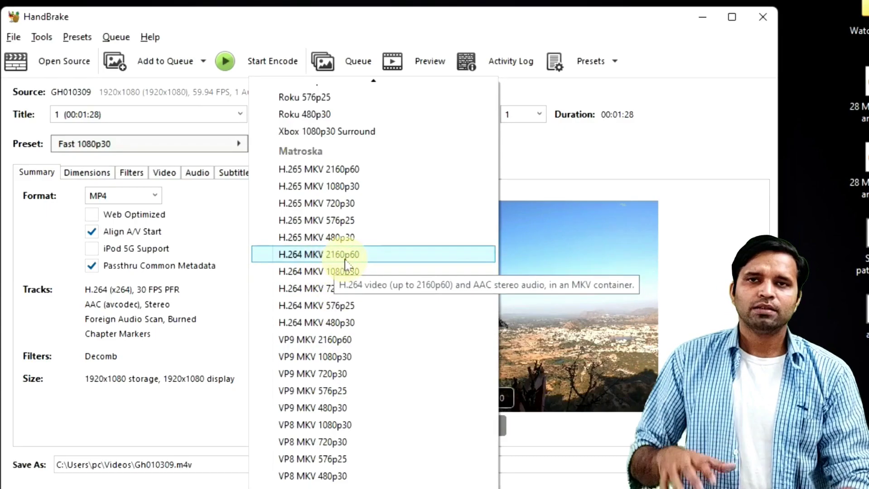
scroll(343, 317, "down", 1)
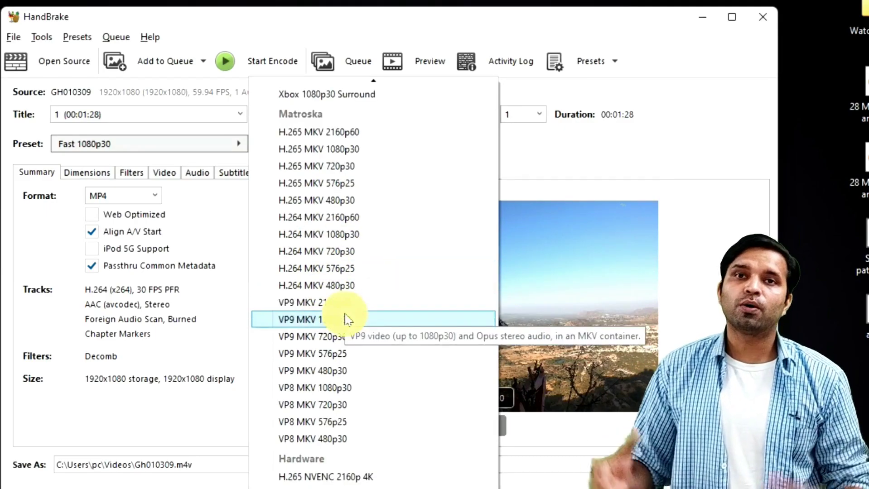
scroll(347, 319, "down", 5)
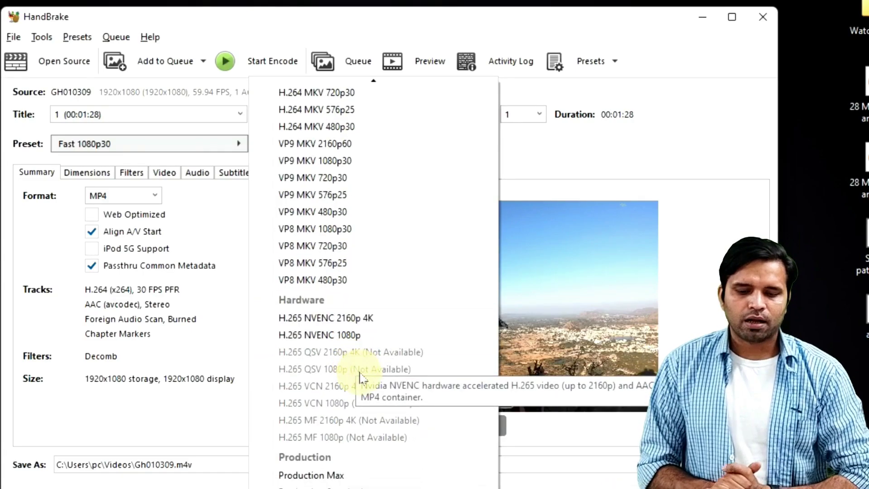
scroll(365, 351, "up", 6)
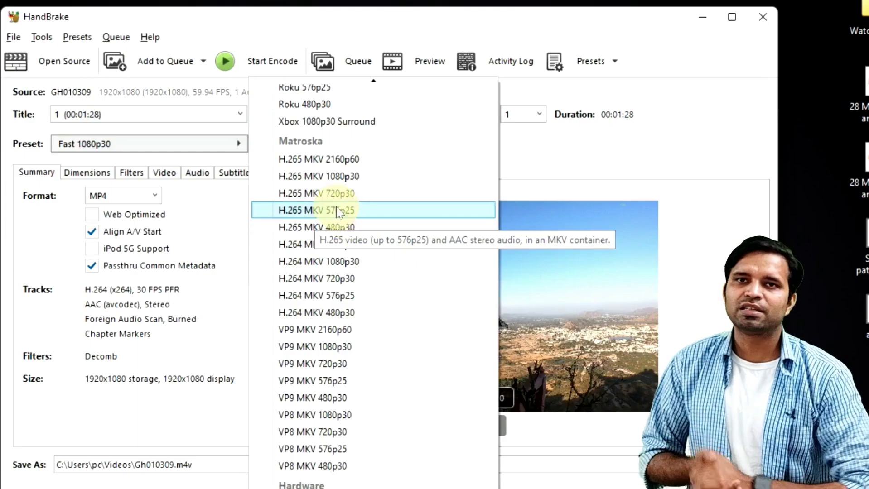
scroll(365, 213, "up", 3)
scroll(367, 225, "up", 15)
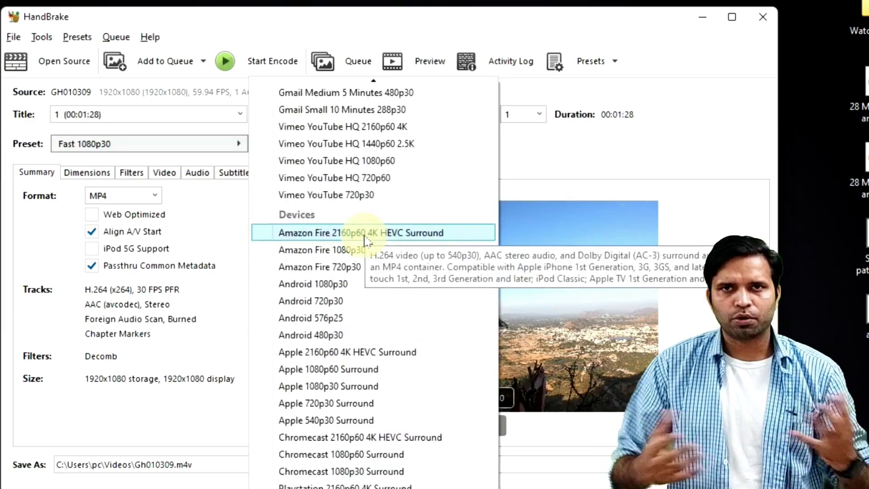
scroll(355, 243, "down", 15)
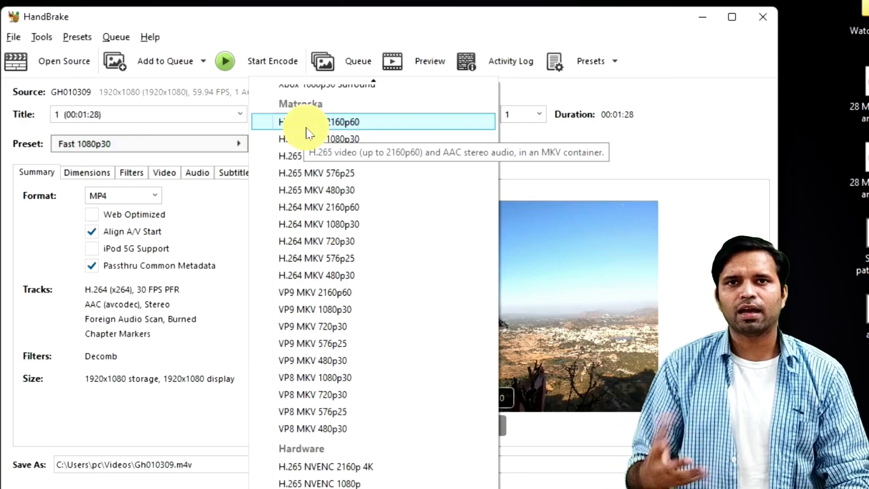
scroll(345, 196, "up", 20)
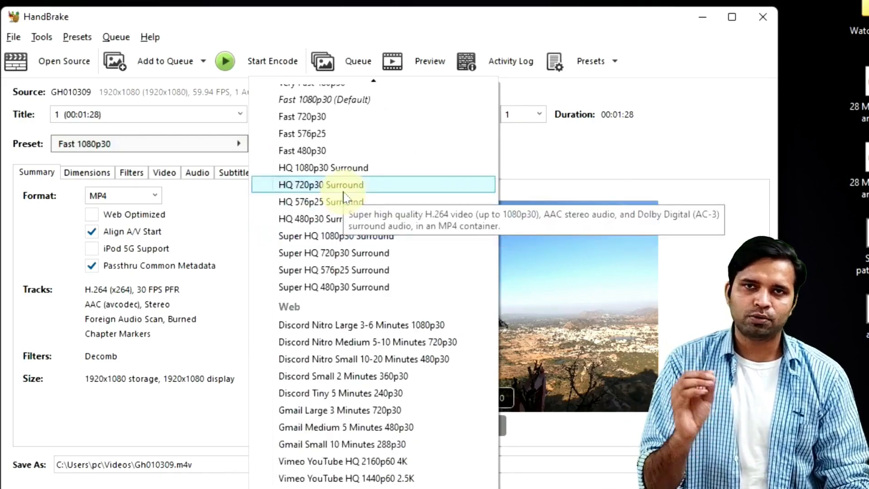
scroll(345, 196, "up", 2)
Apply the H.265 MKV 2160p60 preset from the Matroska group
scroll(333, 304, "down", 3)
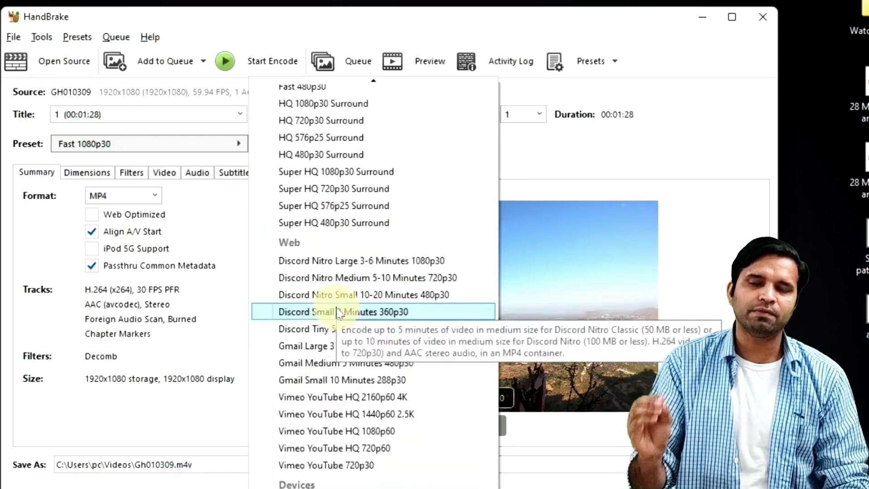
scroll(338, 313, "down", 2)
scroll(338, 313, "down", 13)
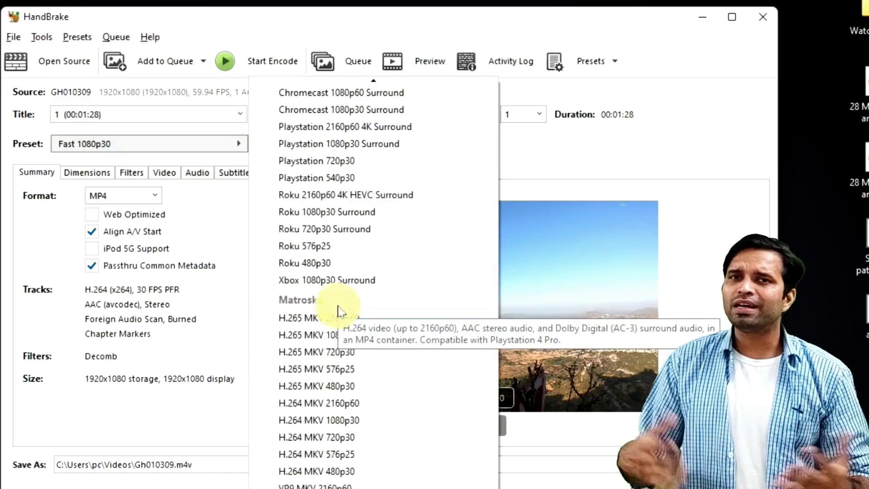
left_click(334, 169)
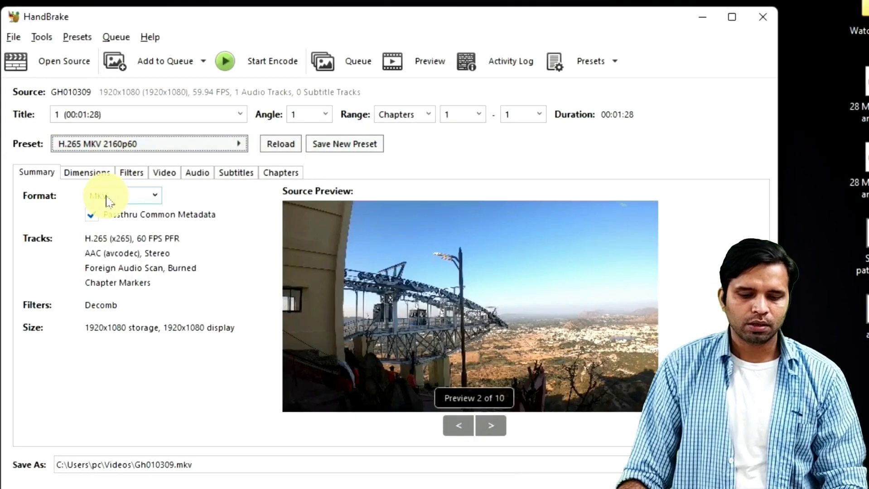
Check the available output format choices and view the preset list around the selected Matroska preset
left_click(120, 196)
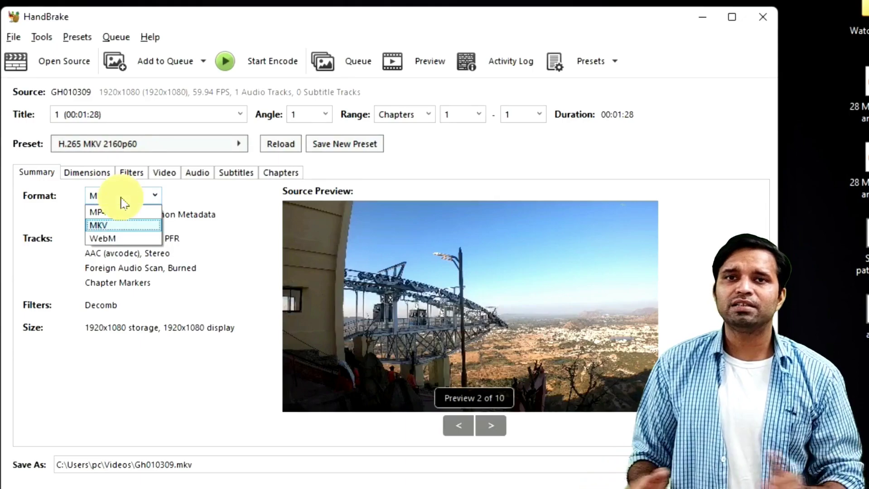
left_click(121, 198)
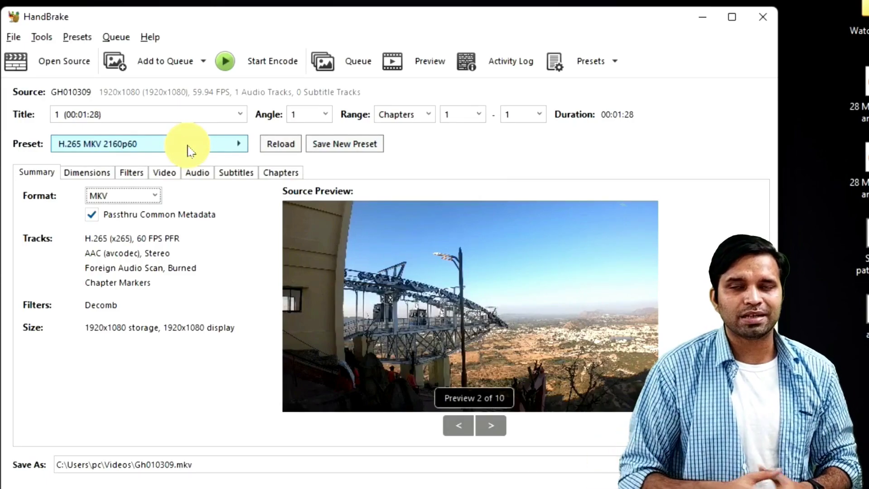
left_click(132, 150)
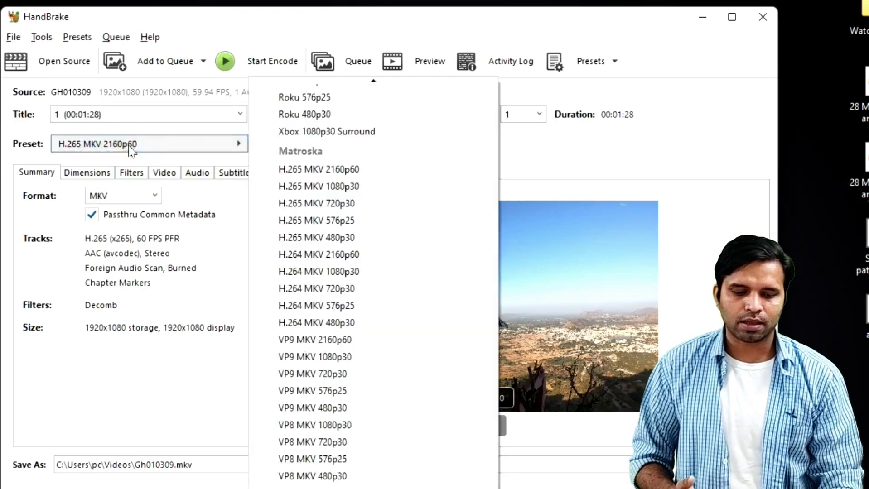
left_click(131, 149)
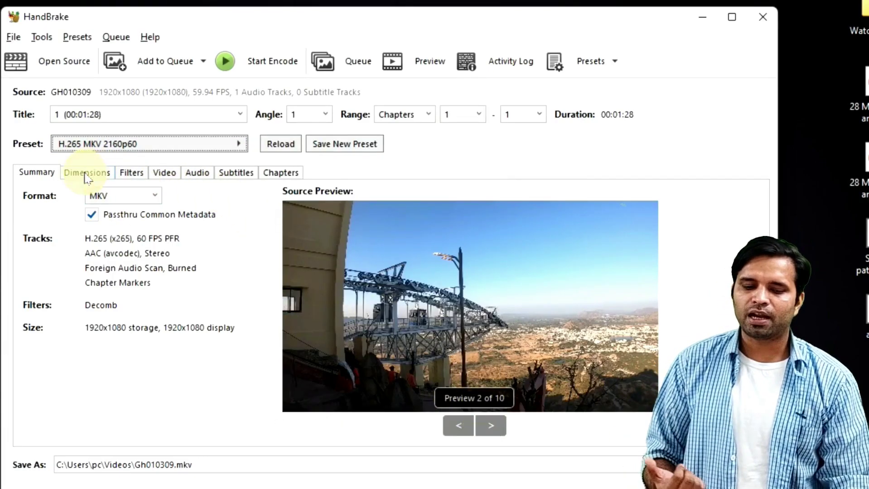
left_click(127, 199)
left_click(90, 197)
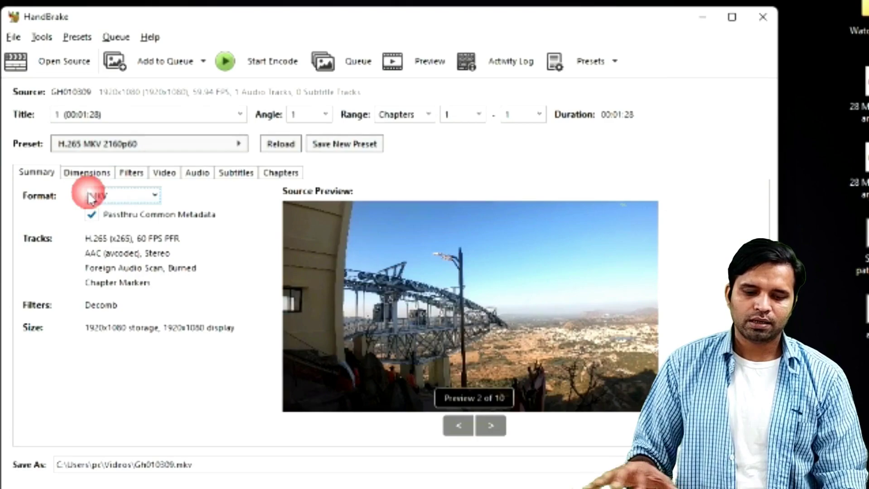
Review the dimensions and filter settings, try the Grayscale option, and check the video encoder settings
left_click(87, 172)
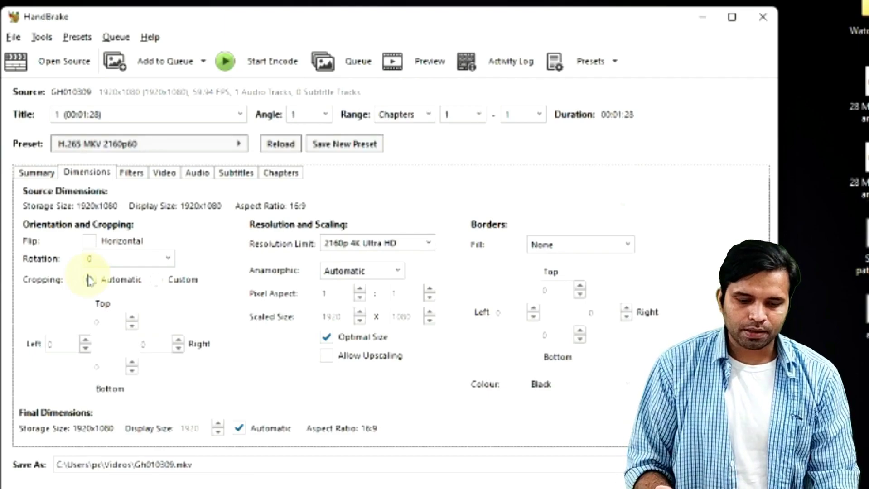
left_click(129, 172)
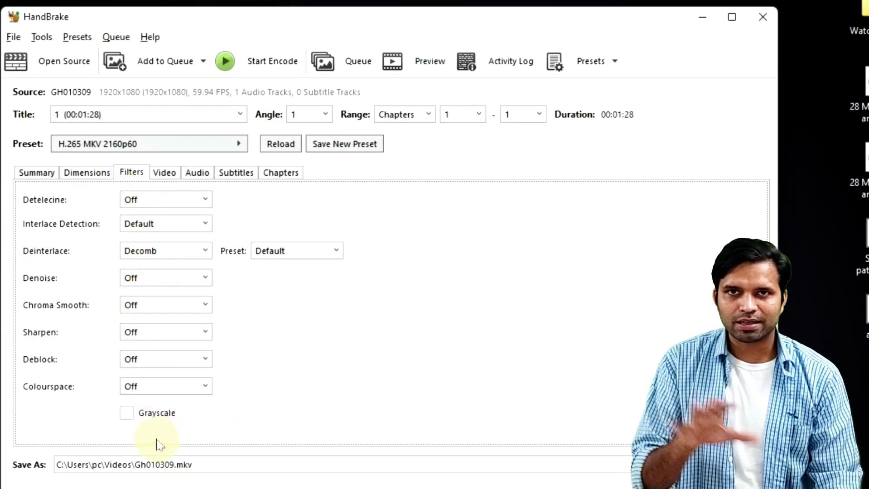
left_click(138, 413)
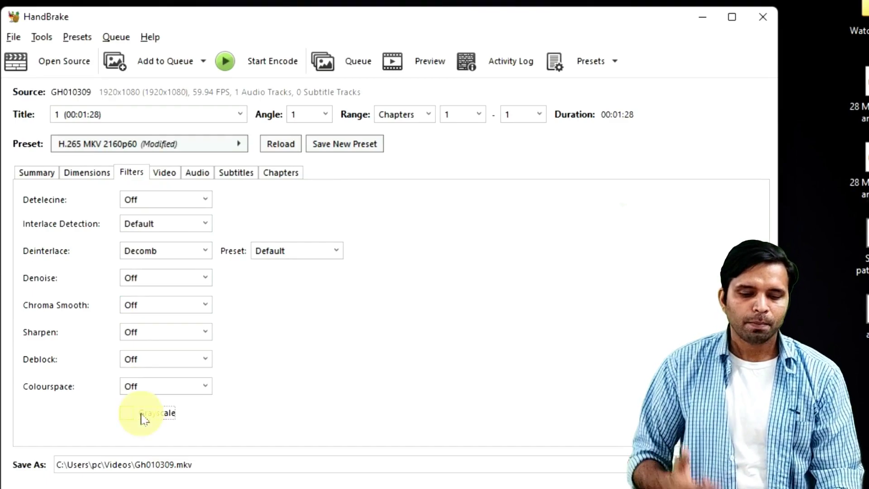
left_click(164, 174)
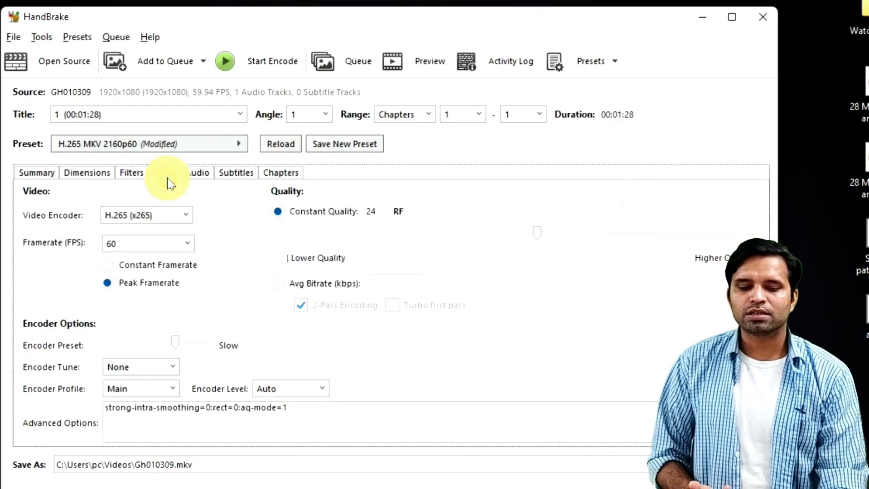
left_click(164, 221)
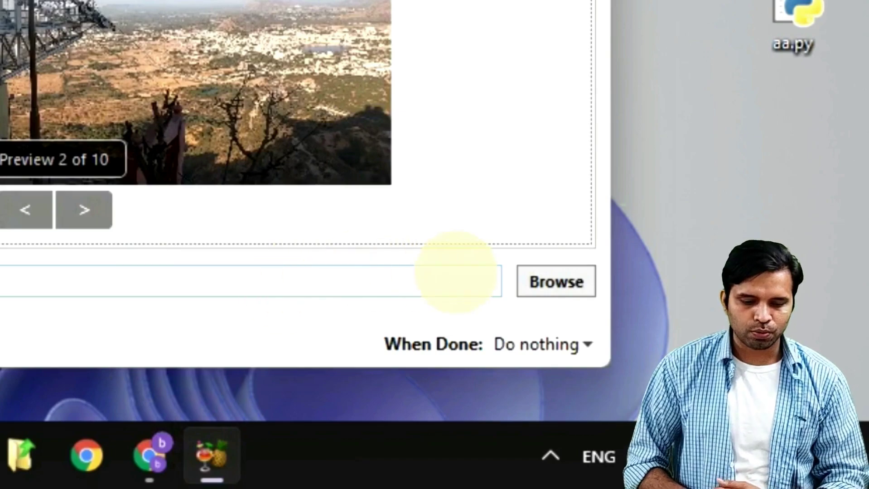
Set the output file to newfile in MKV format on the Desktop and start the encode
left_click(528, 290)
type("new")
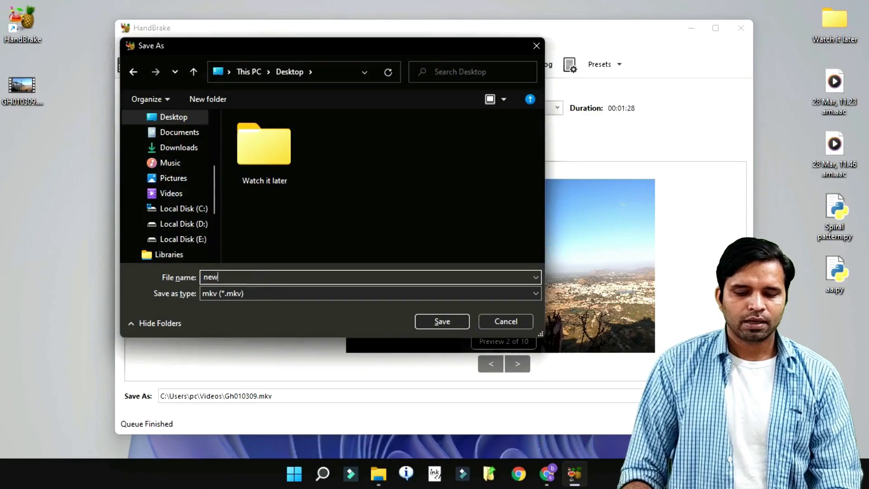
type("file")
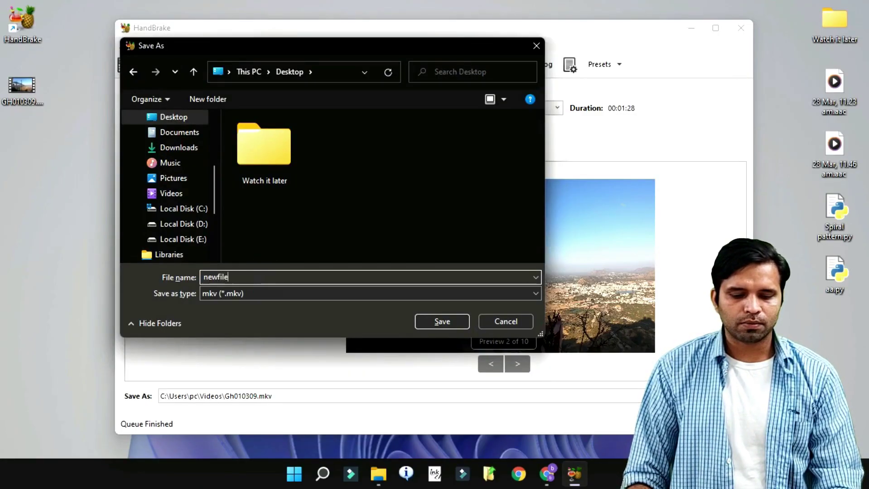
left_click(431, 322)
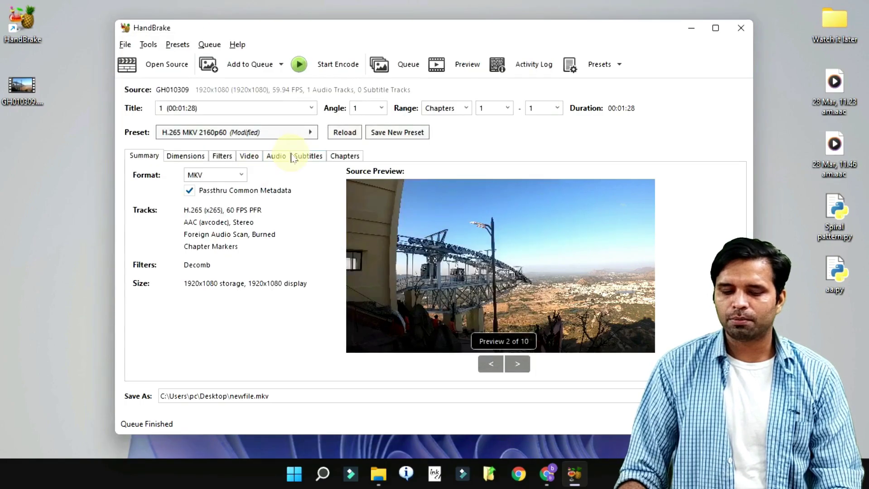
left_click(299, 65)
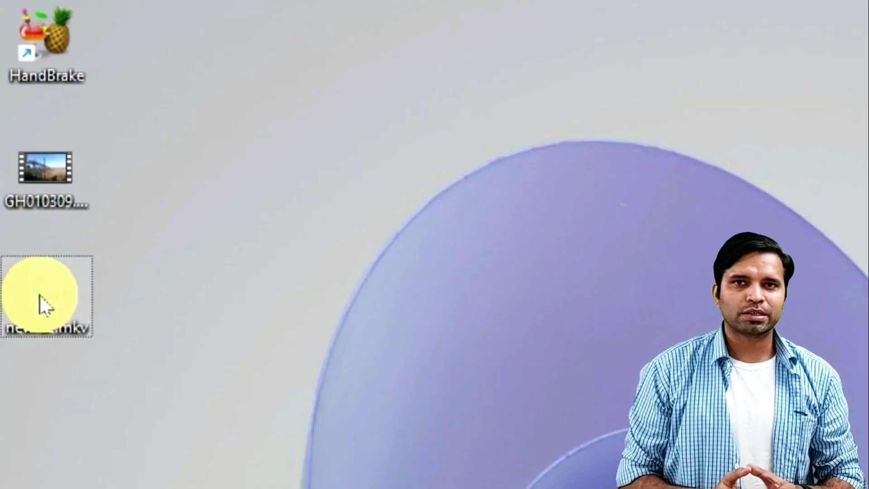
Play newfile.mkv from the desktop in VLC media player, view it full screen to check its quality, and close the player
mouse_move(20, 151)
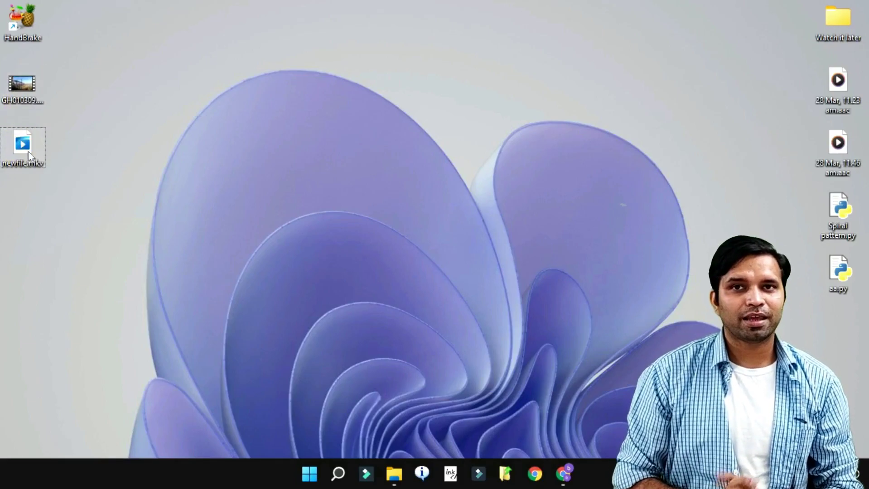
right_click(29, 153)
left_click(92, 194)
left_click(256, 259)
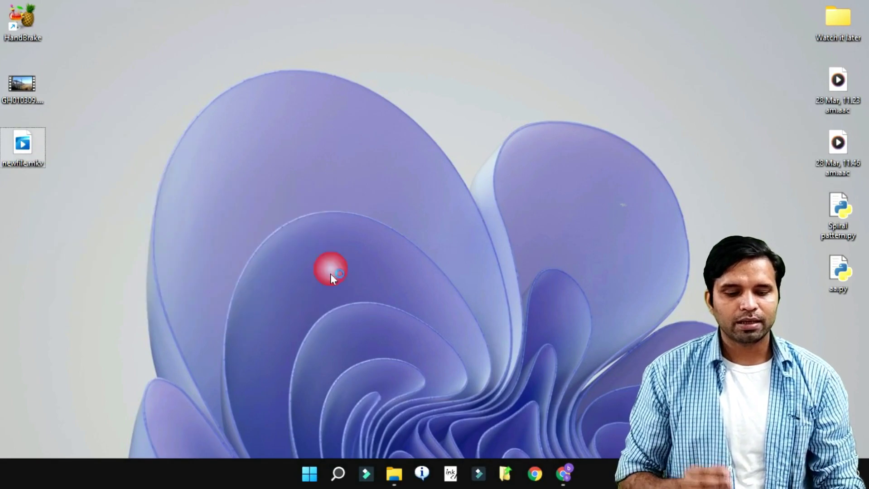
double_click(388, 223)
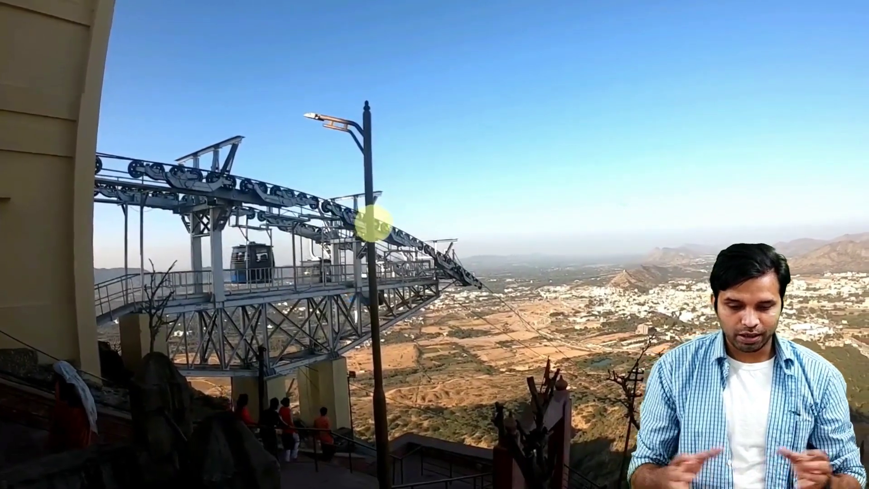
double_click(354, 222)
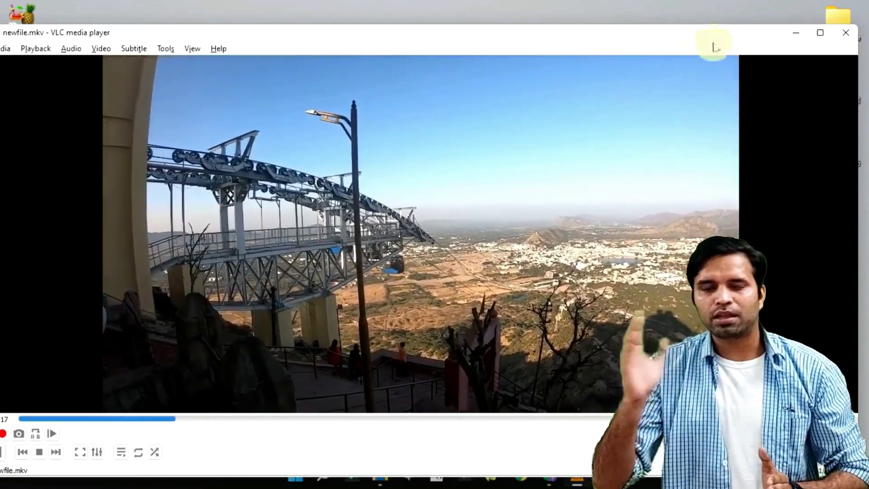
left_click(844, 32)
Play the original GH010309.MP4 in VLC media player for comparison, skip to about 00:31, and close the player
right_click(32, 86)
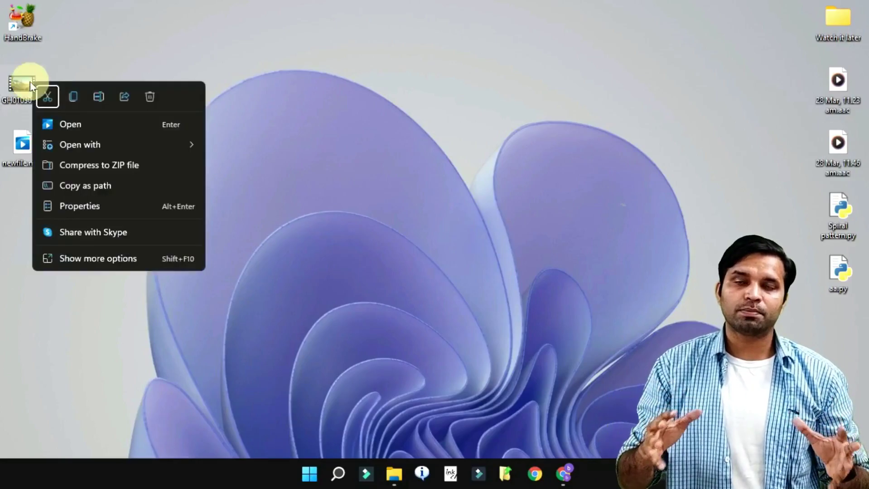
left_click(92, 146)
left_click(245, 209)
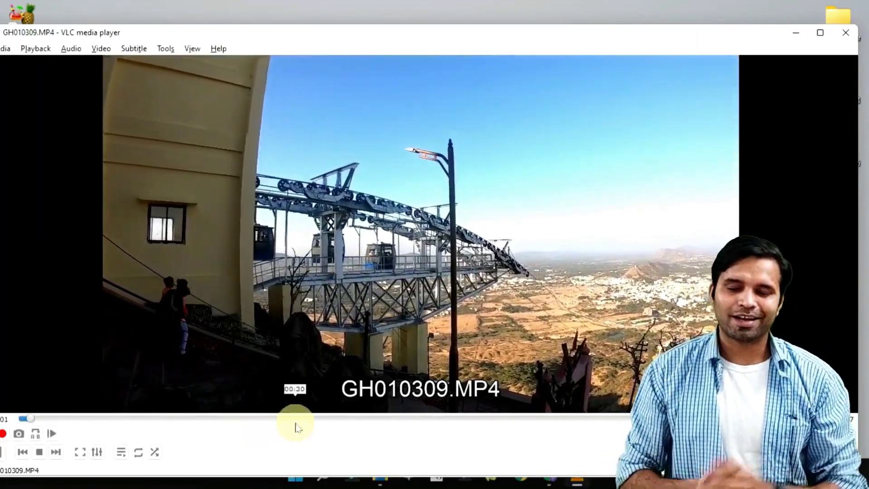
left_click(302, 419)
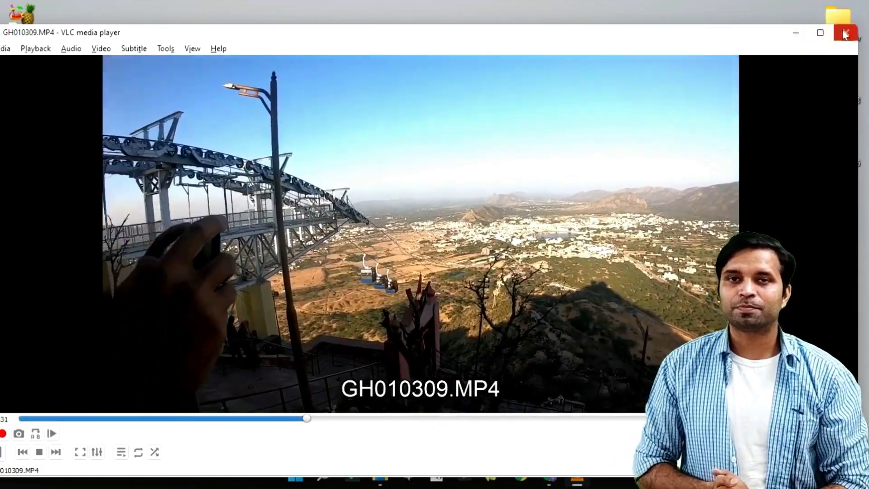
left_click(846, 32)
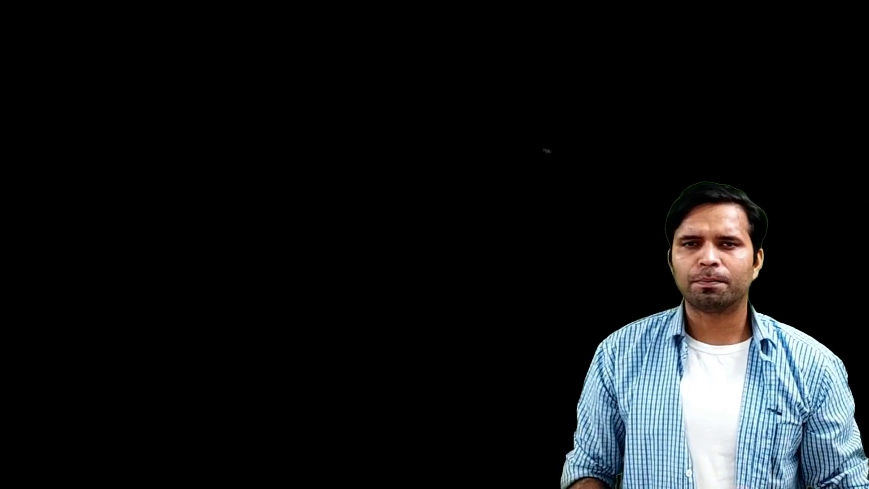